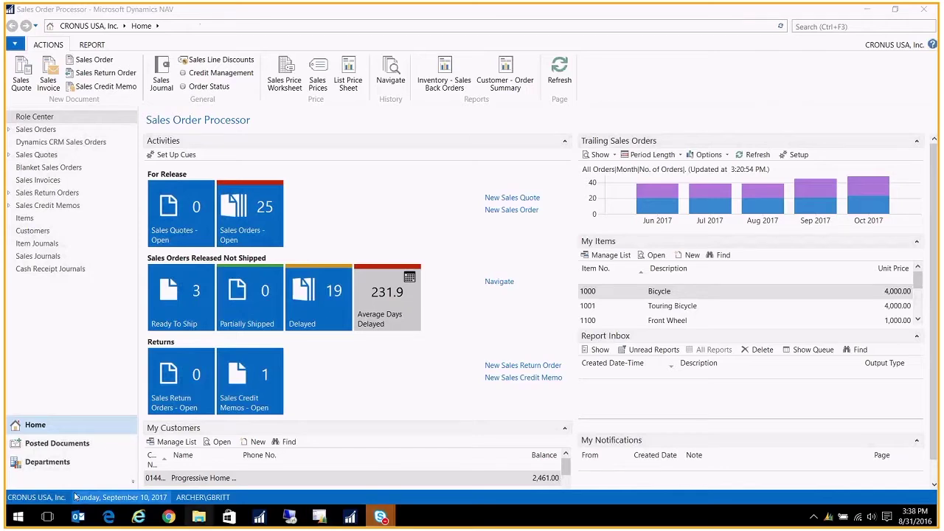
# Open the latest posted sales invoice for John Haddock Insurance Co. from the posted sales invoices list.
pyautogui.click(50, 446)
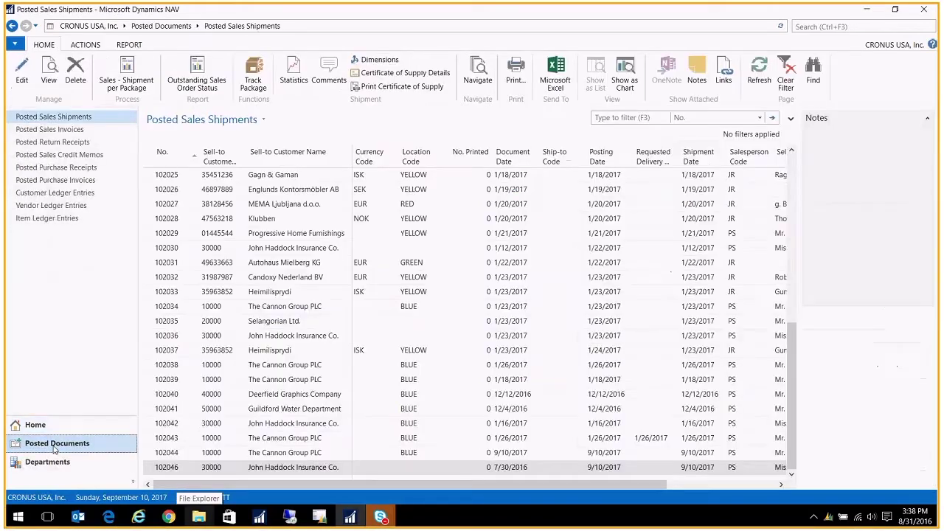
pyautogui.click(51, 130)
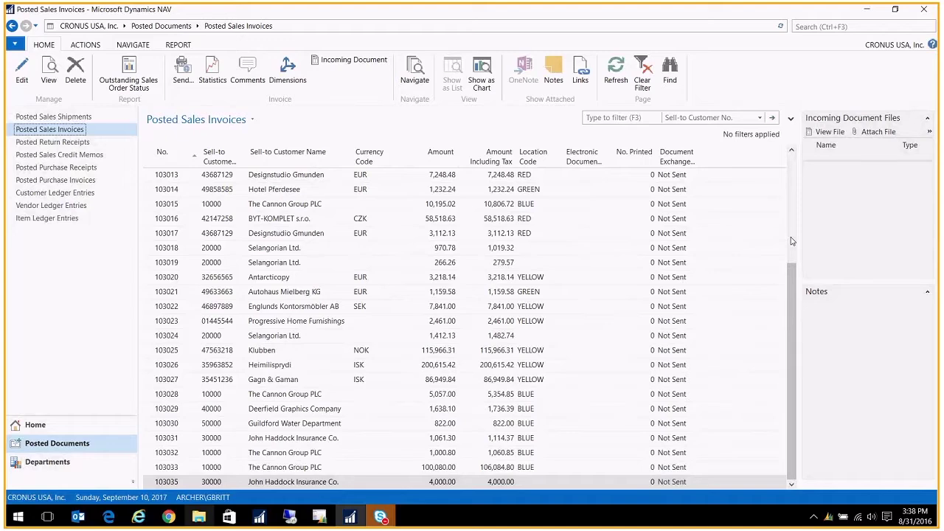
pyautogui.scroll(4, 792, 241)
pyautogui.scroll(-4, 788, 379)
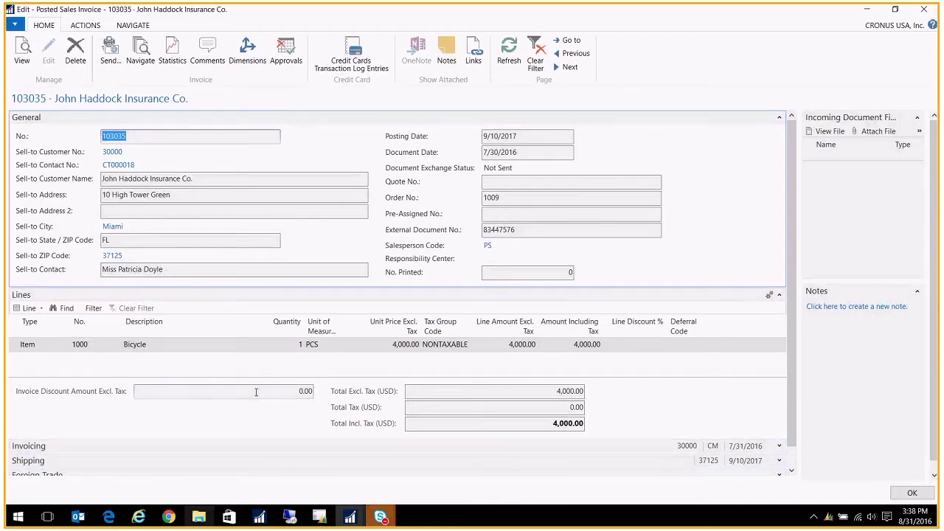
# Display the About This Page information for the posted sales invoice and expand its table fields.
pyautogui.click(18, 27)
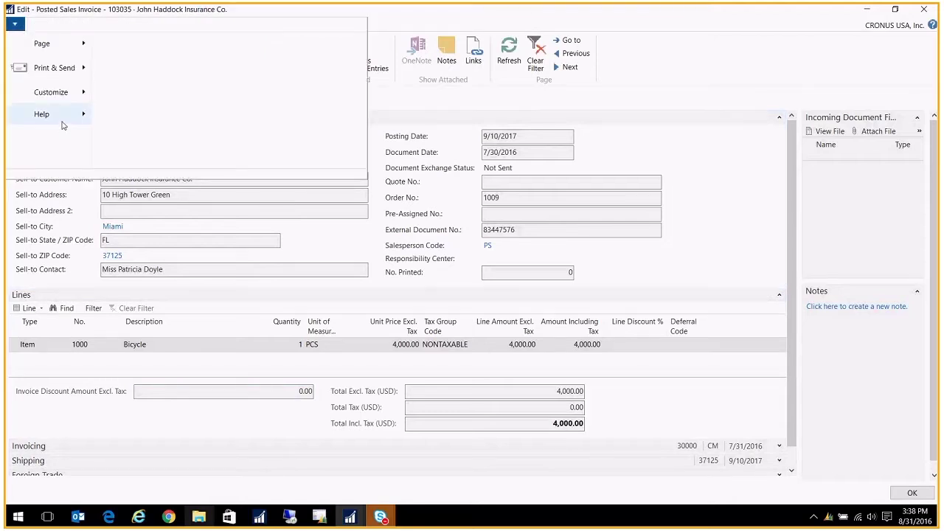
pyautogui.moveTo(63, 126)
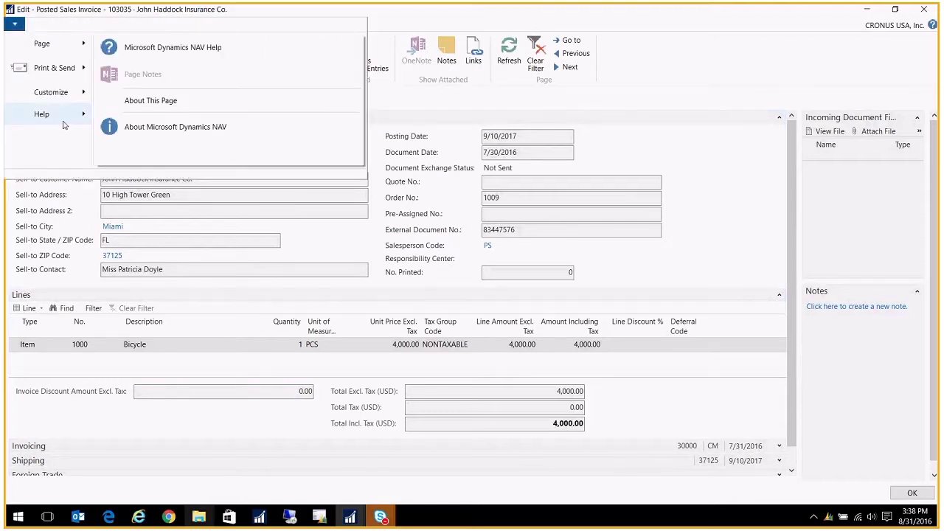
pyautogui.click(184, 103)
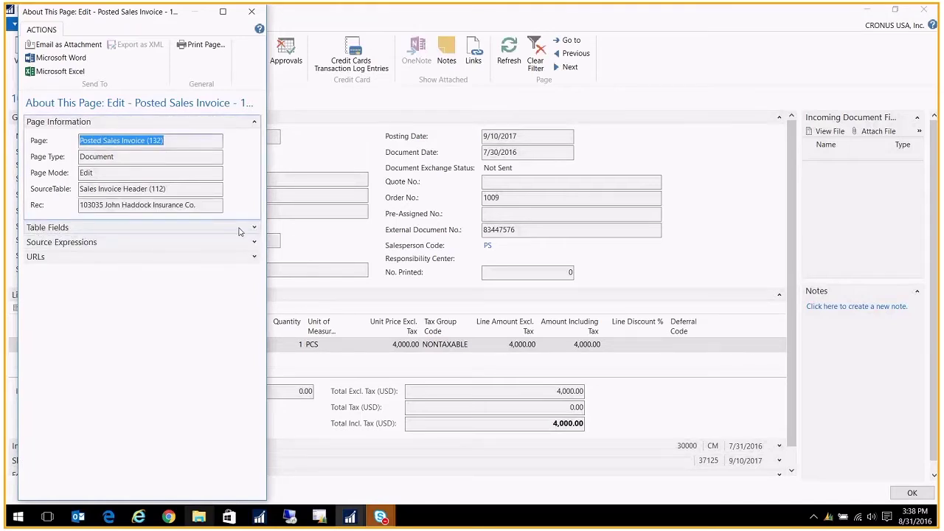
pyautogui.click(254, 228)
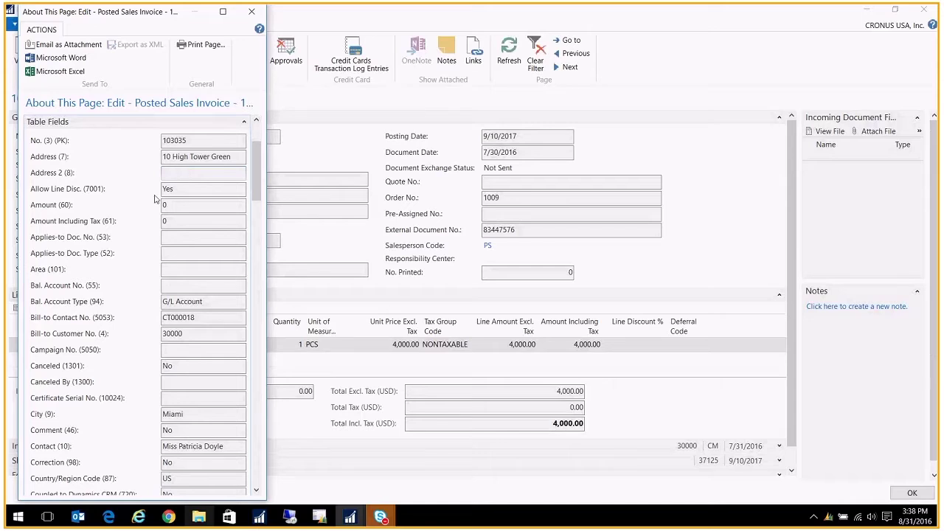
# Check the User ID field near the end of the invoice's table fields and close the page information.
pyautogui.scroll(-5, 155, 199)
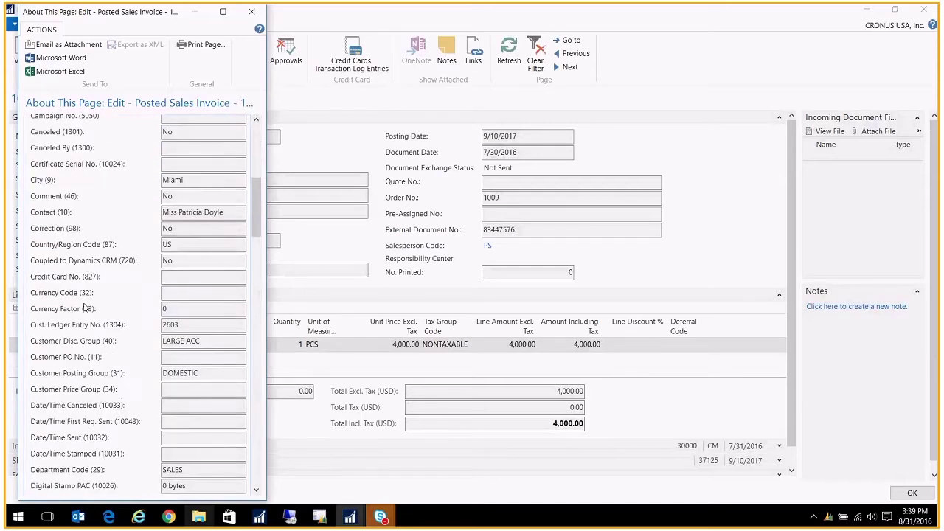
pyautogui.scroll(-20, 85, 309)
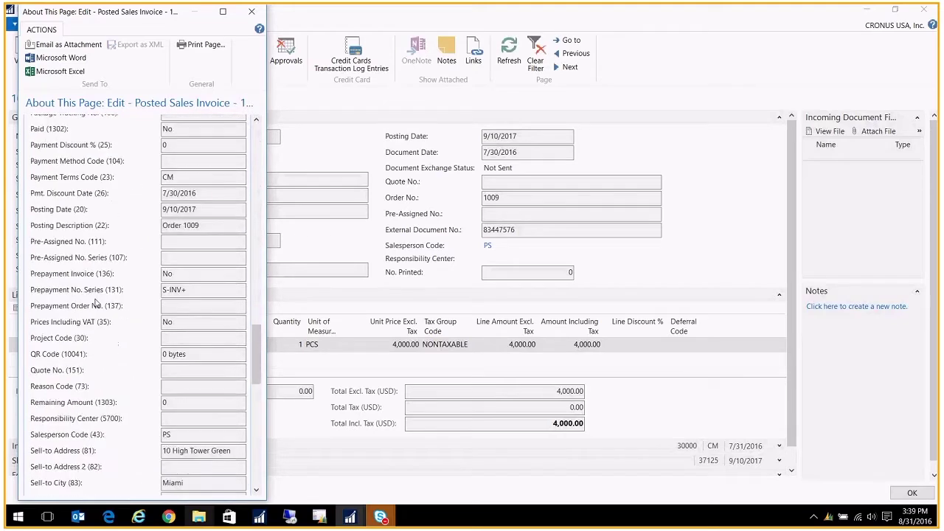
pyautogui.scroll(-8, 101, 299)
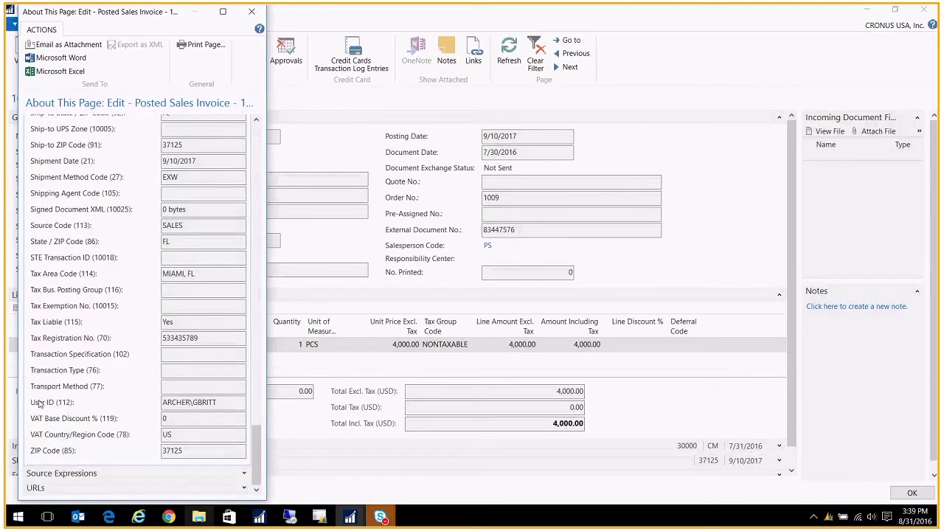
pyautogui.click(188, 402)
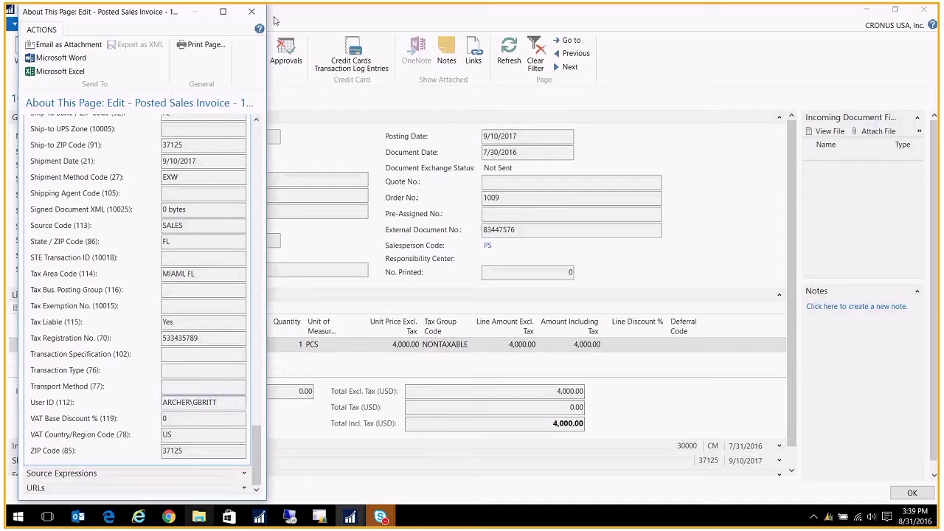
pyautogui.click(252, 11)
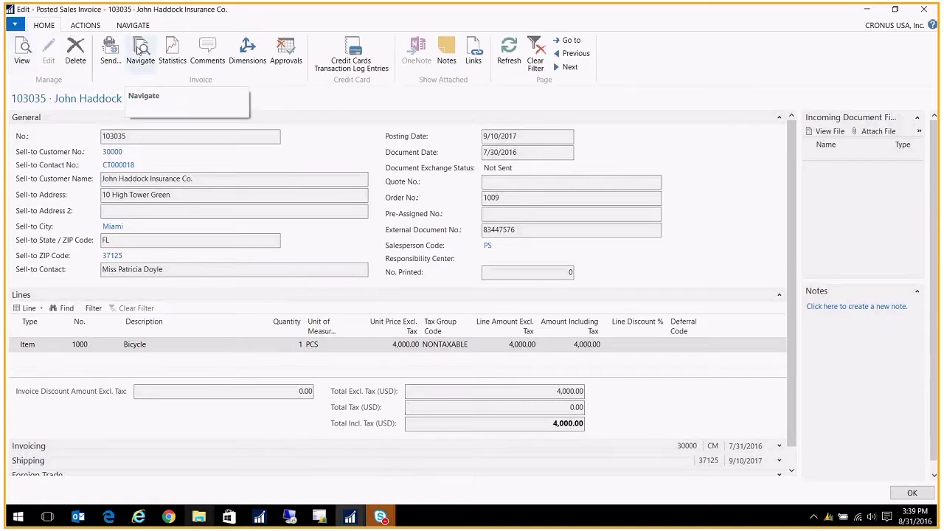
# Navigate from the invoice to its related entries and show the related G/L entries.
pyautogui.click(140, 50)
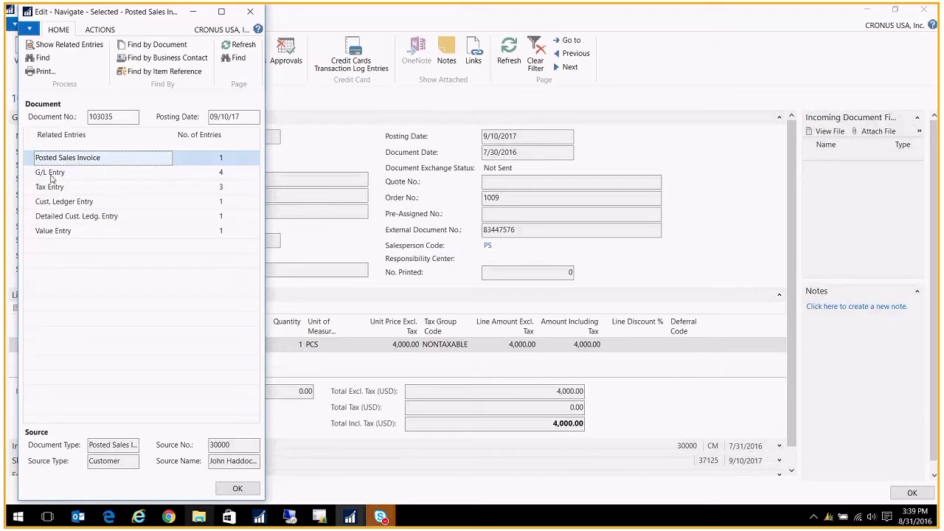
pyautogui.click(55, 189)
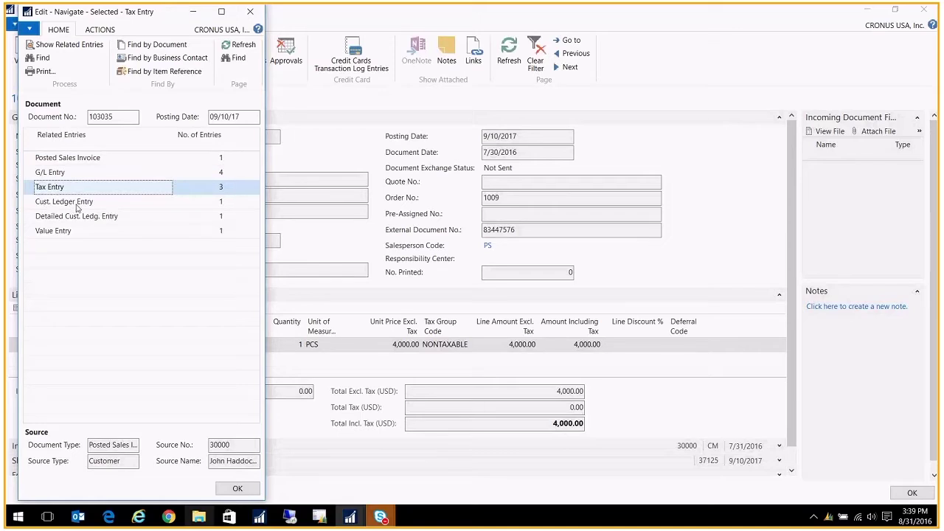
pyautogui.click(73, 219)
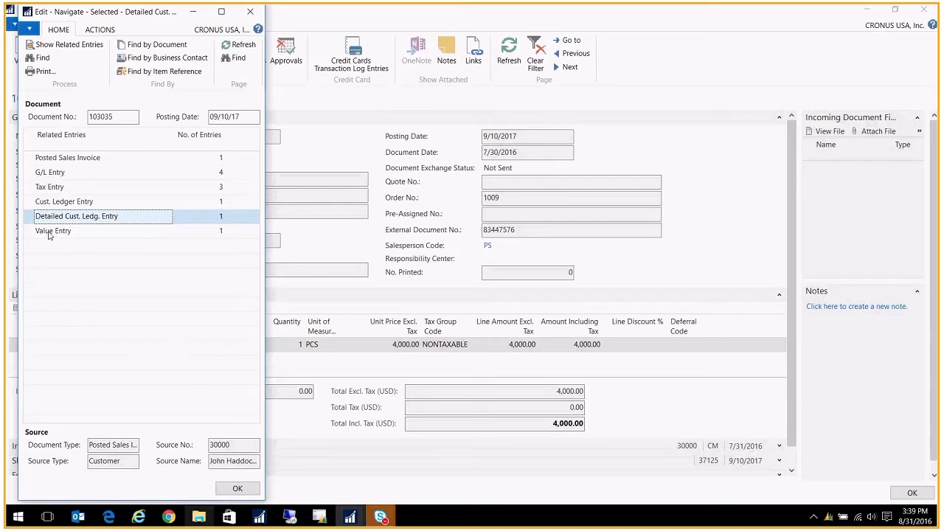
pyautogui.click(60, 175)
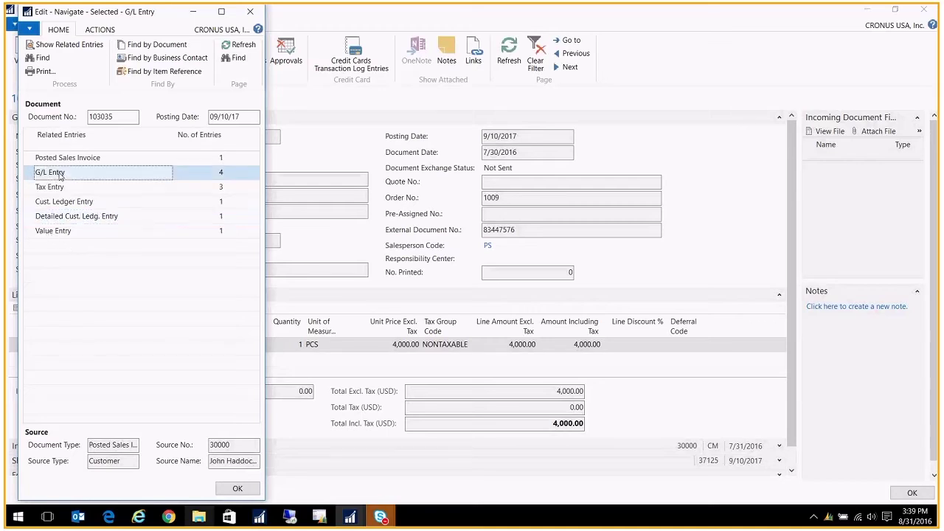
pyautogui.click(59, 46)
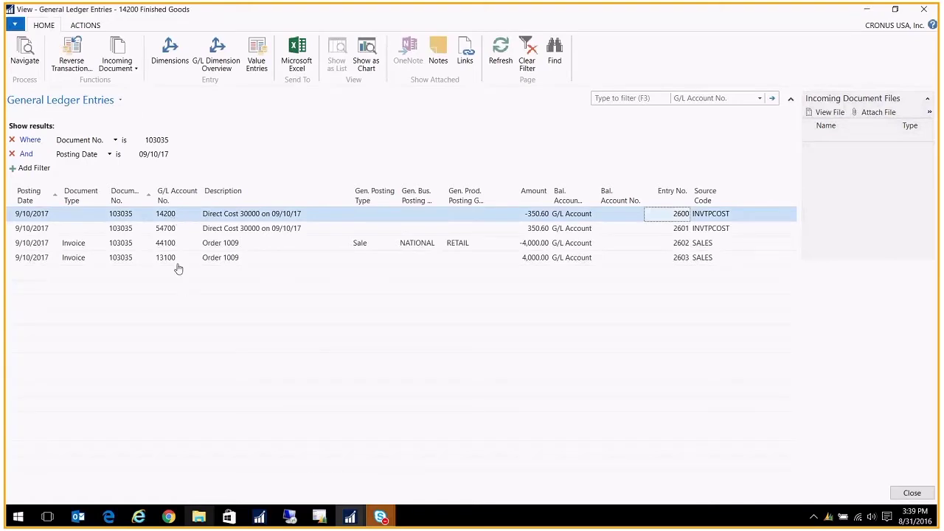
# Examine the G/L accounts and entry numbers of the invoice's ledger entries, and return to the posted sales invoices list.
pyautogui.click(166, 228)
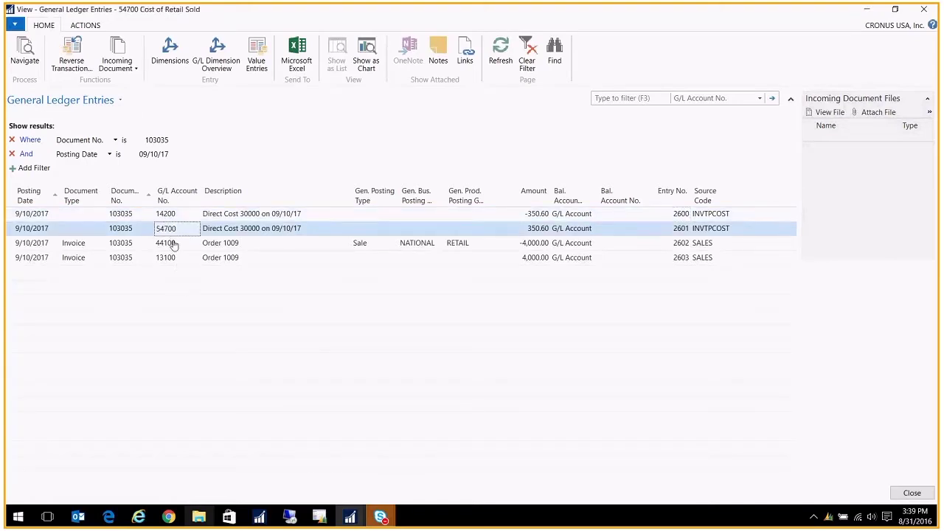
pyautogui.click(168, 243)
pyautogui.click(174, 260)
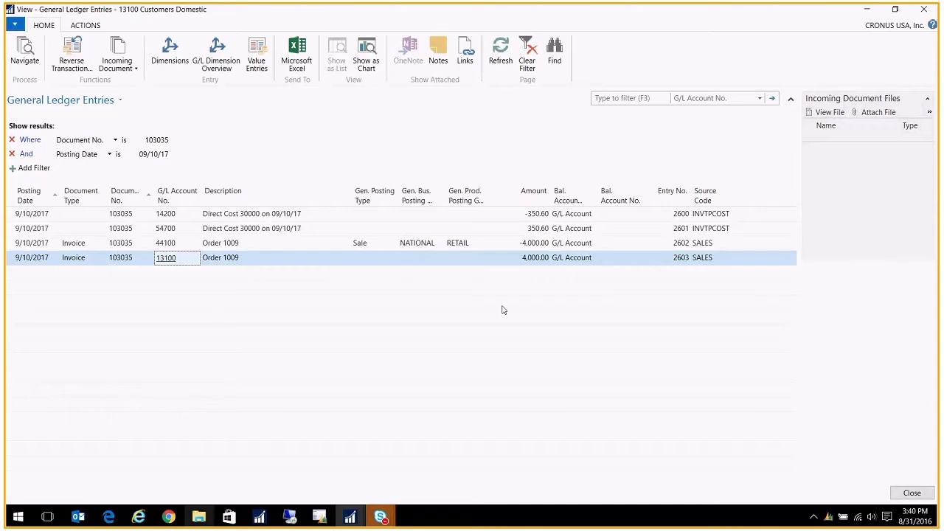
pyautogui.click(686, 215)
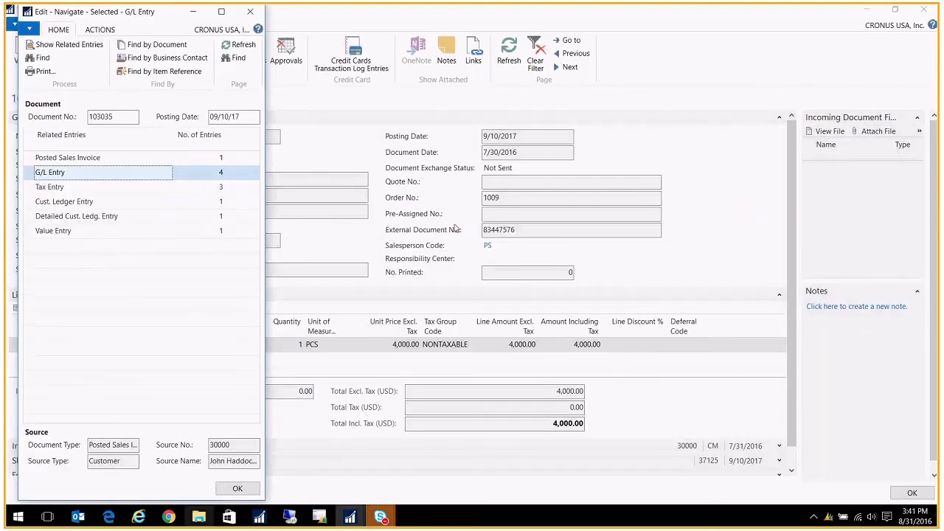
pyautogui.press('Escape')
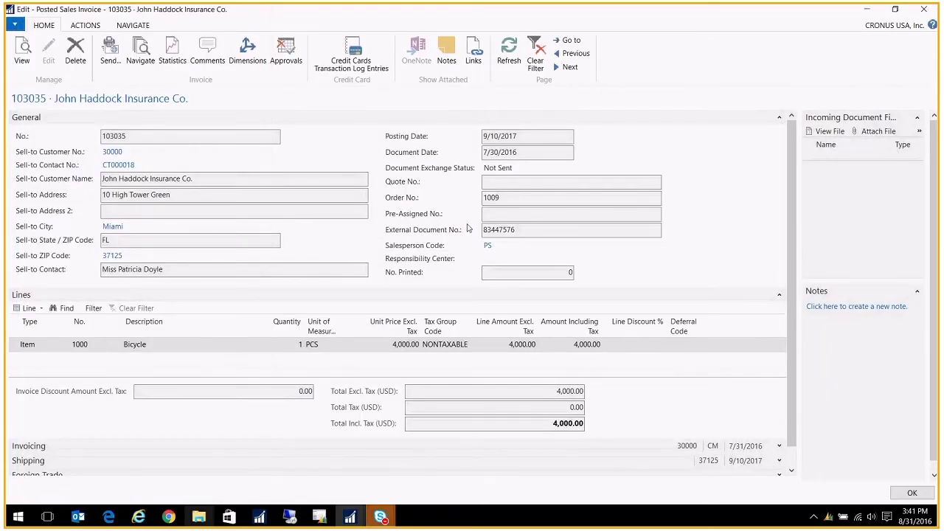
pyautogui.press('Escape')
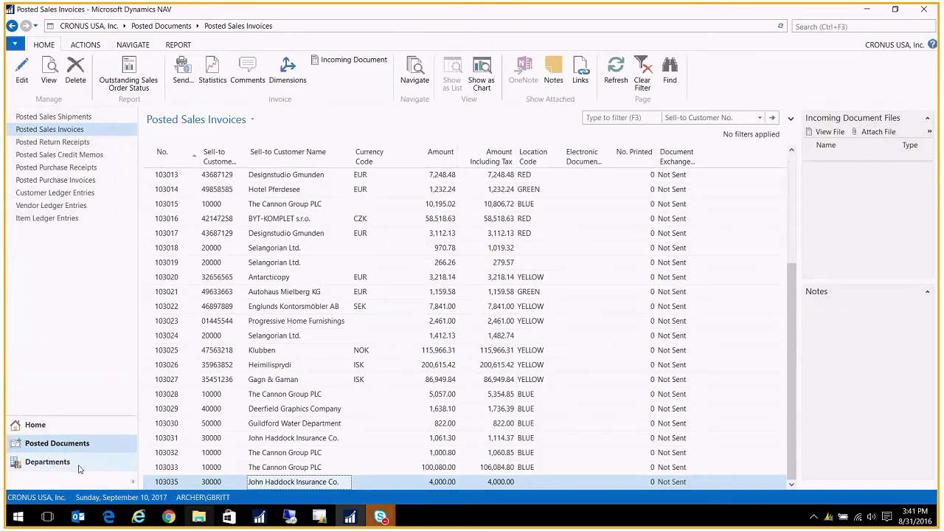
# Open the G/L Registers from the Sales & Marketing department's archive and select registers 151 and 152.
pyautogui.click(829, 25)
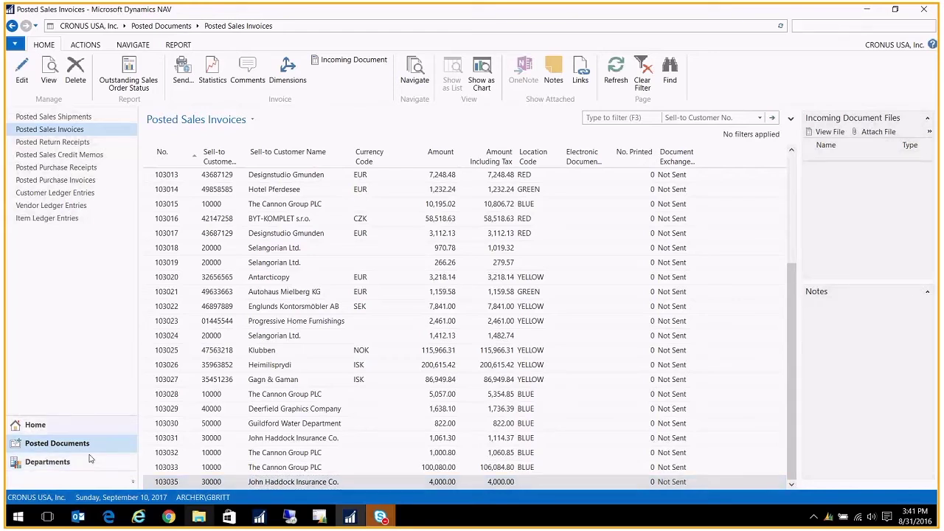
pyautogui.click(47, 462)
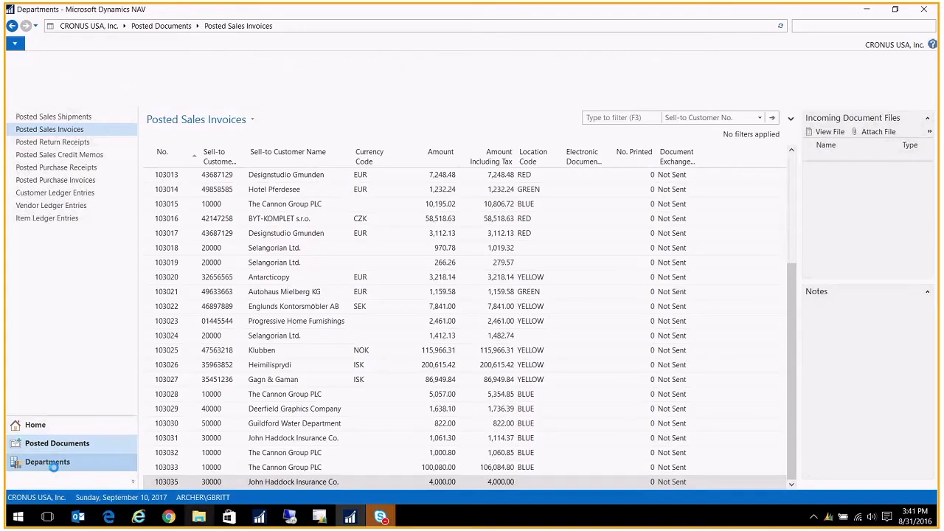
pyautogui.click(44, 87)
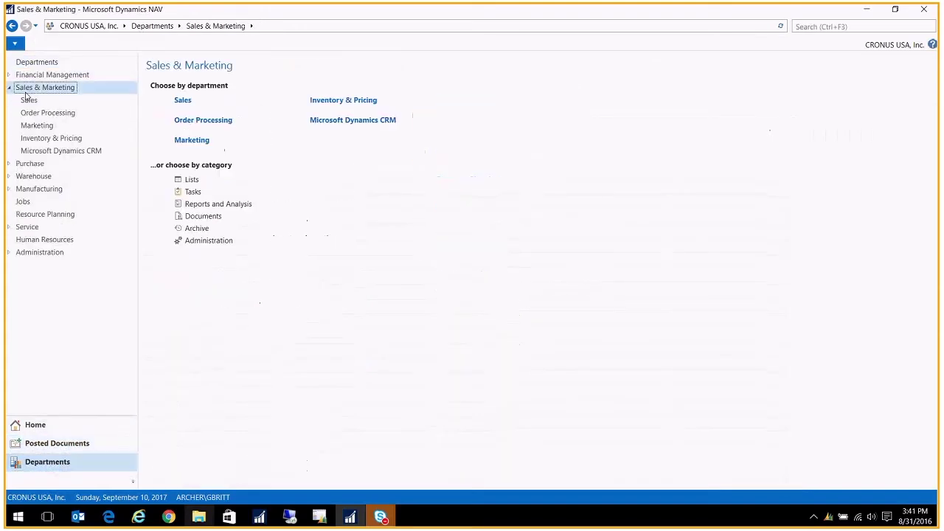
pyautogui.click(196, 228)
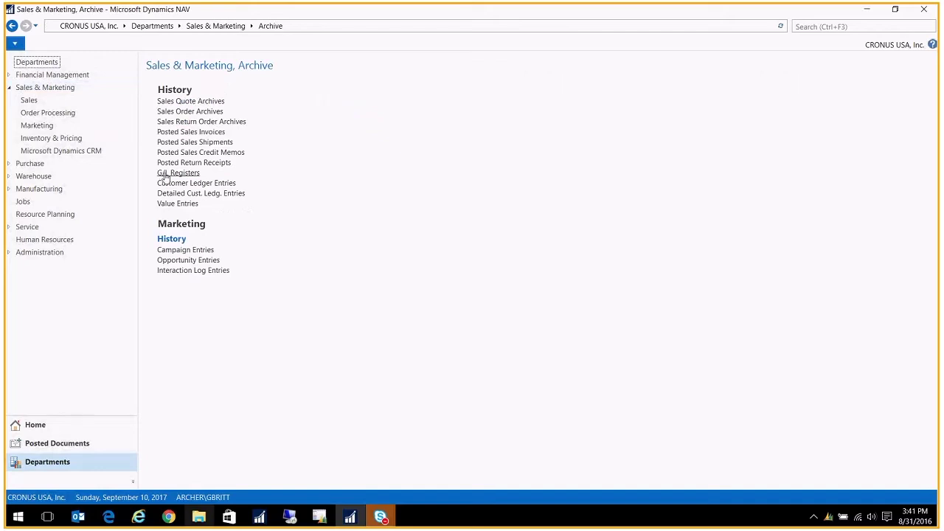
pyautogui.click(807, 29)
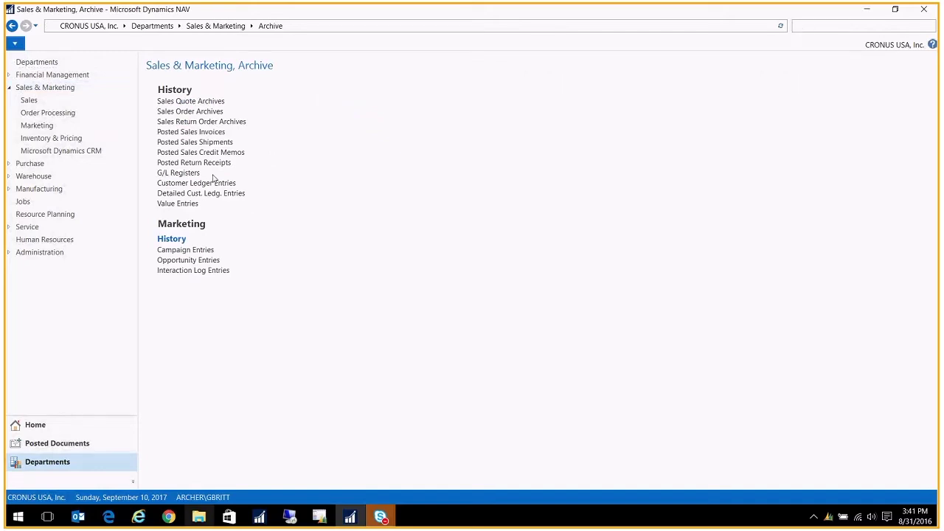
pyautogui.click(189, 175)
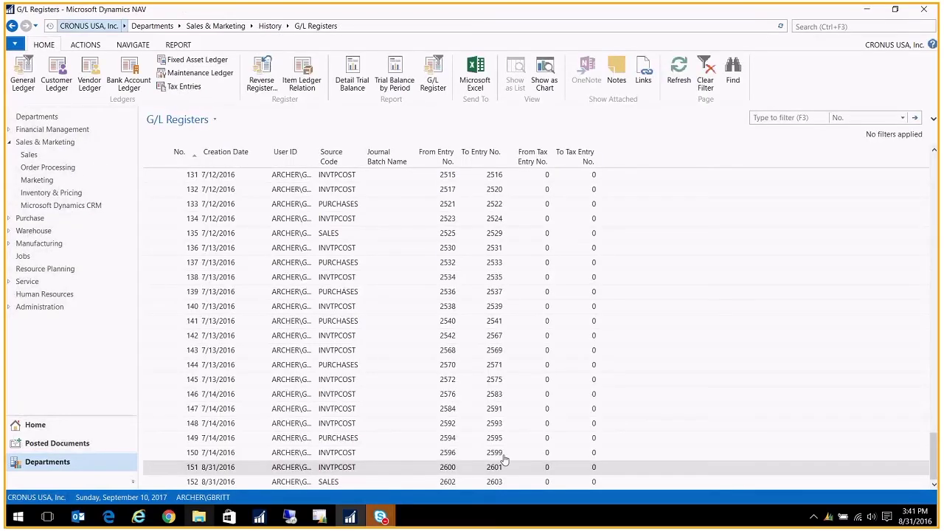
pyautogui.click(156, 473)
pyautogui.keyDown('shift'); pyautogui.click(156, 481); pyautogui.keyUp('shift')
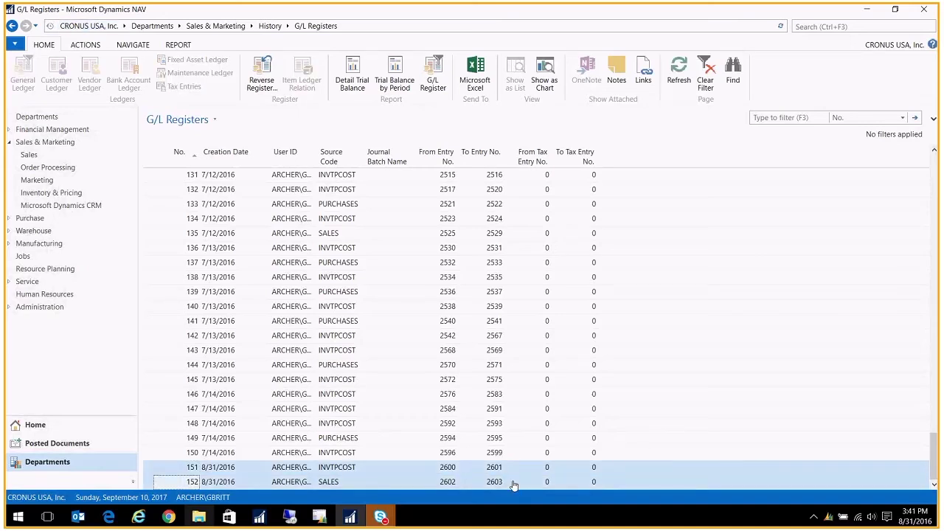